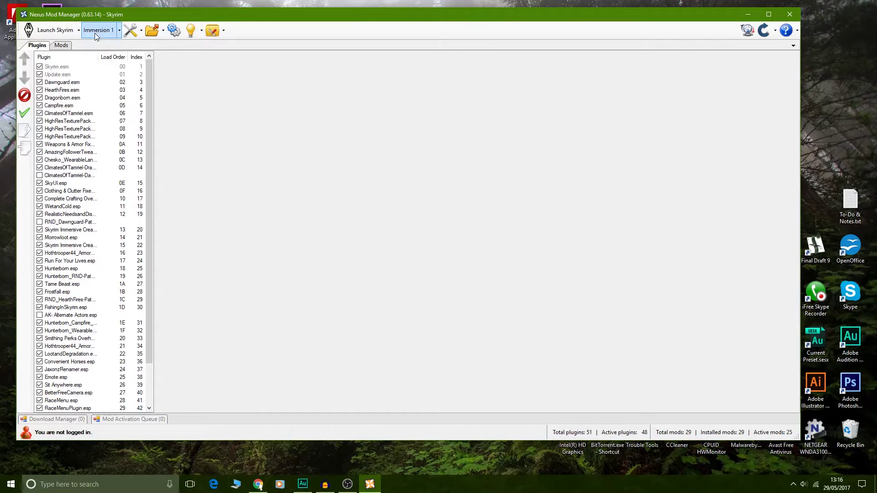
Step: Create a new profile named 'City Character' from the current setup, keeping 48 of 51 plugins
{"action": "left_click", "coordinate": [119, 30]}
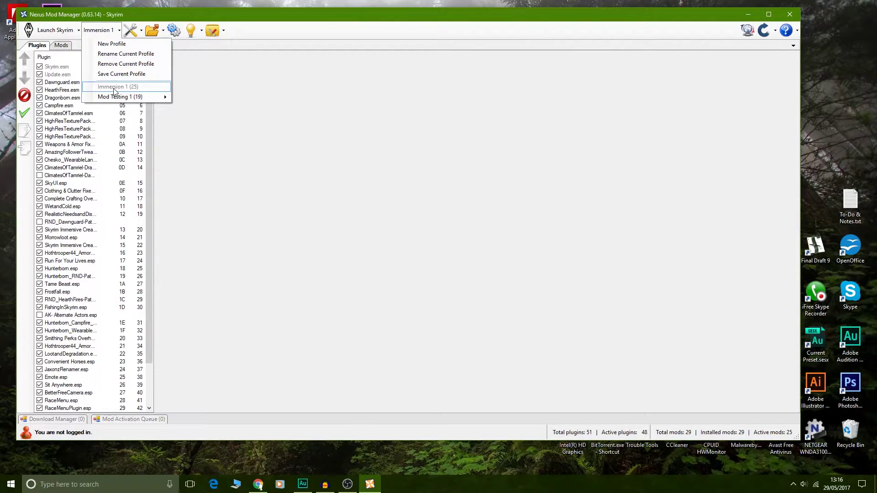
{"action": "left_click", "coordinate": [152, 18]}
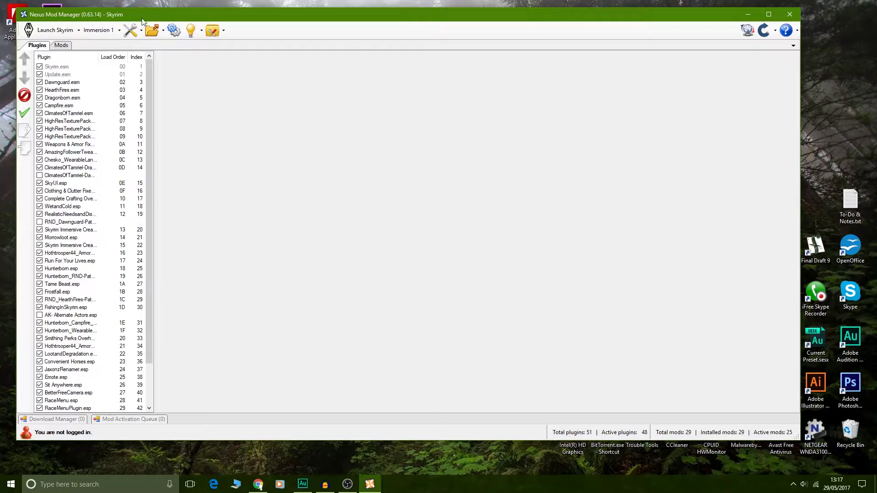
{"action": "left_click", "coordinate": [120, 34]}
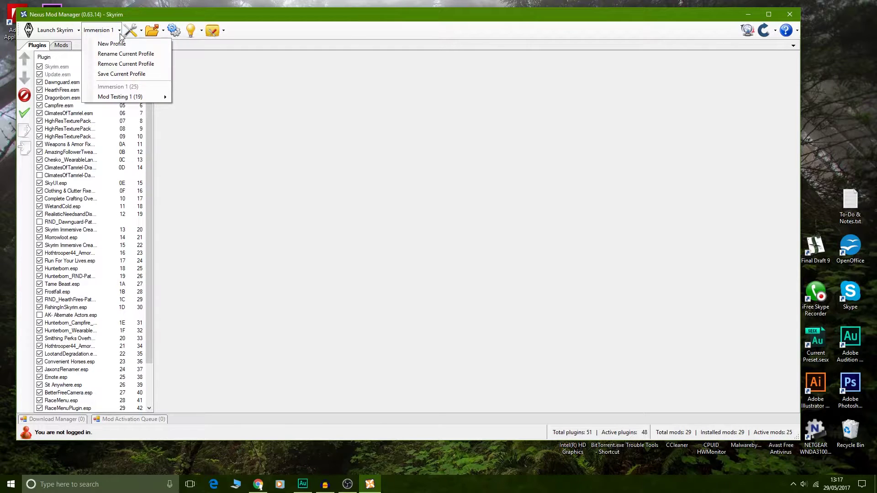
{"action": "left_click", "coordinate": [120, 45]}
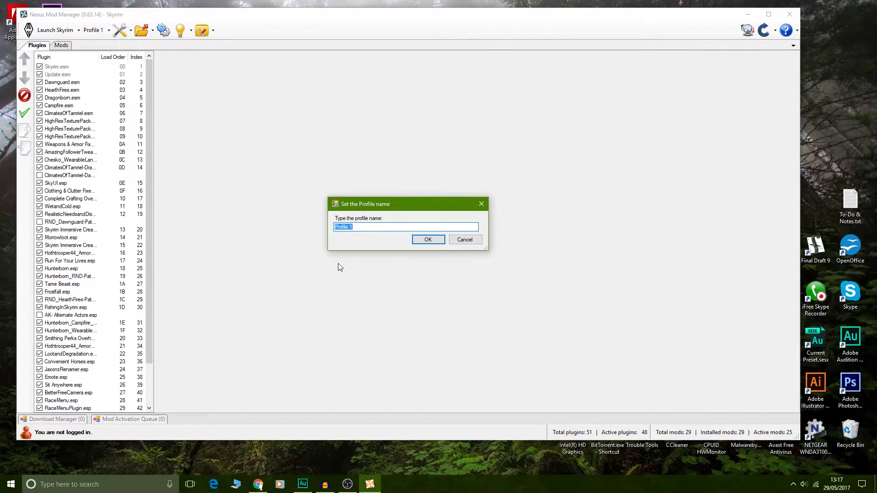
{"action": "type", "text": "City Character"}
{"action": "left_click", "coordinate": [427, 239]}
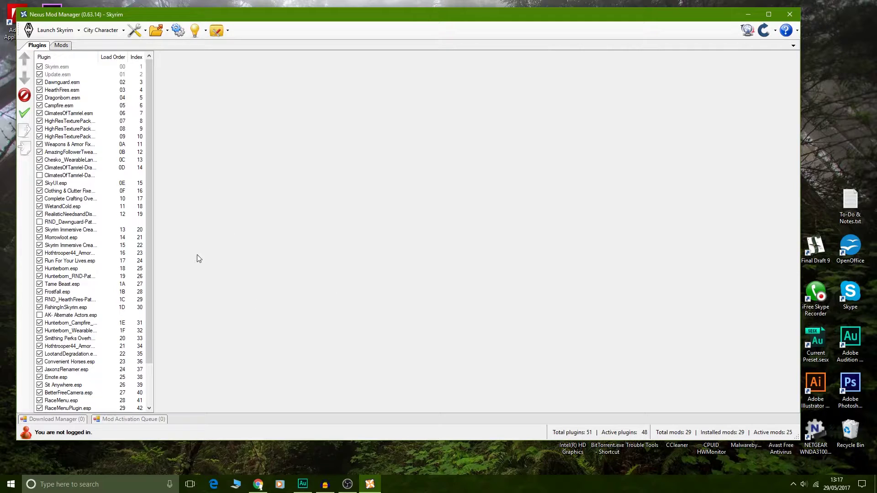
{"action": "left_click", "coordinate": [123, 31]}
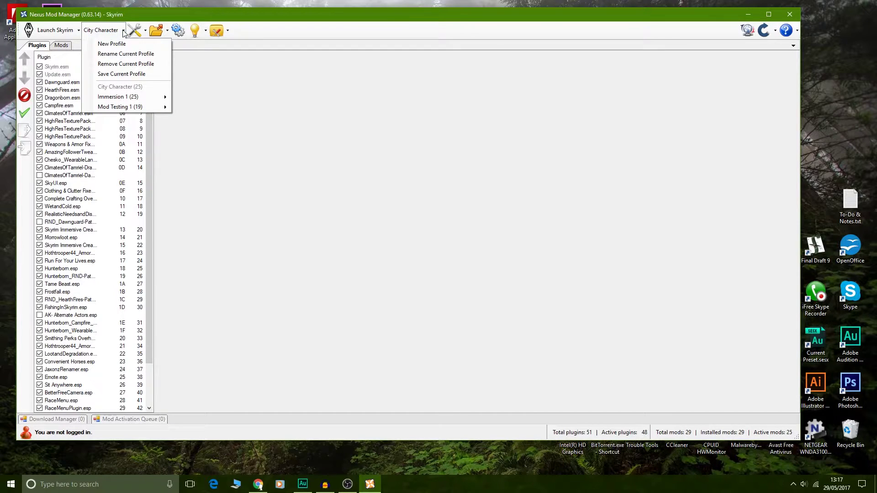
{"action": "mouse_move", "coordinate": [119, 101]}
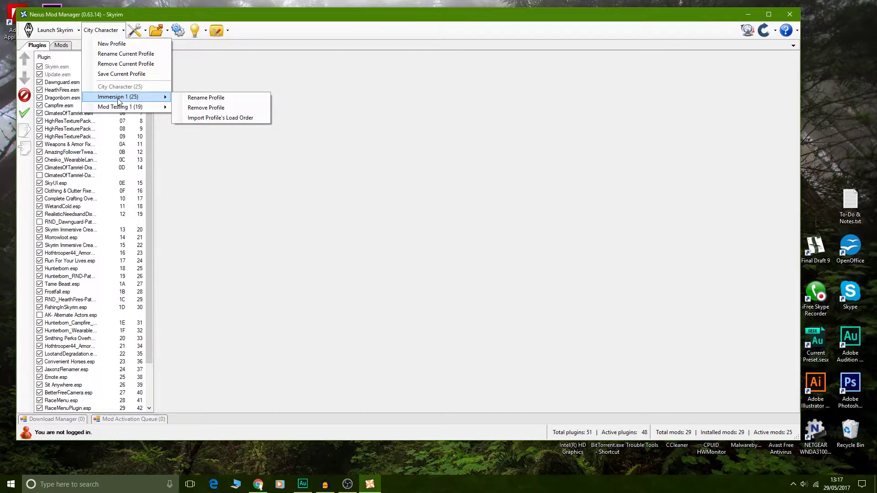
{"action": "left_click", "coordinate": [126, 98]}
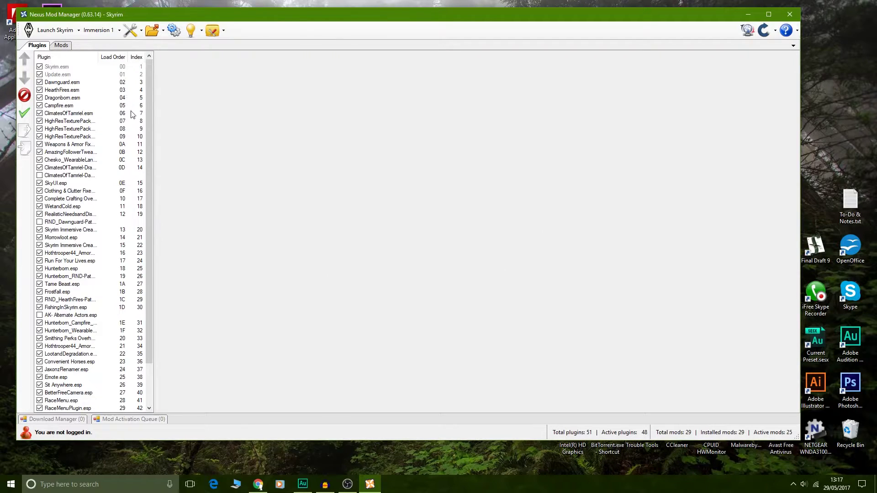
{"action": "left_click", "coordinate": [120, 30]}
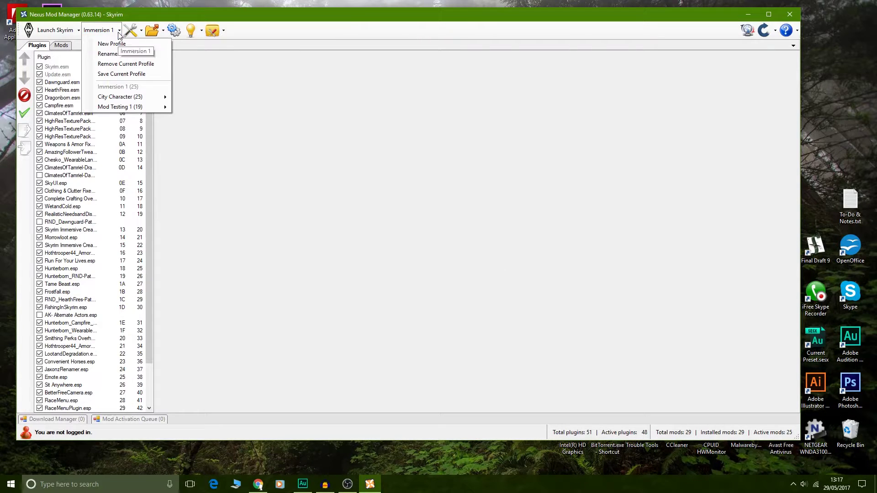
{"action": "mouse_move", "coordinate": [119, 101]}
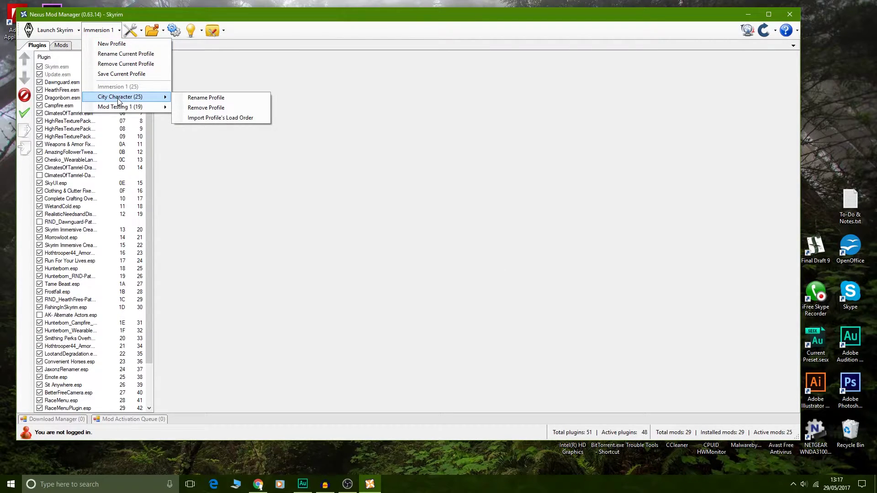
{"action": "left_click", "coordinate": [118, 98]}
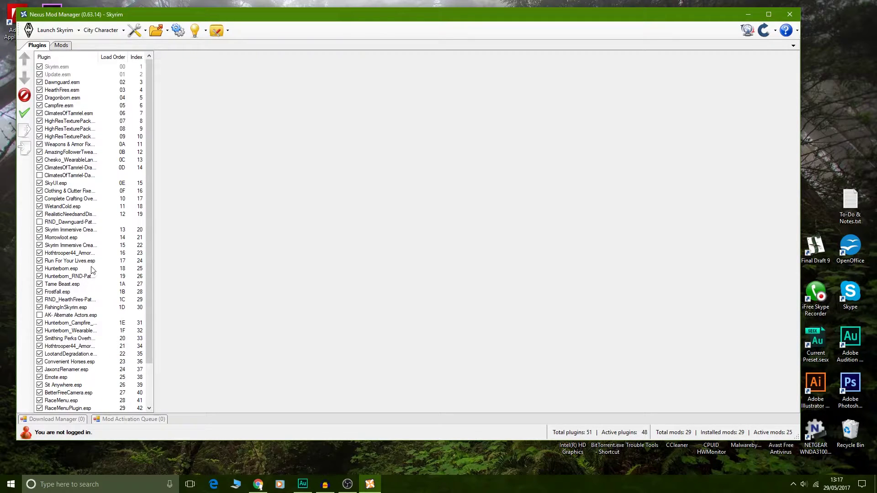
Step: Uncheck Morrowloot.esp, Skyrim Immersive Creatures - DLC2.esp and Tame Beast.esp, leaving 45 of 51 plugins
{"action": "left_click", "coordinate": [39, 237]}
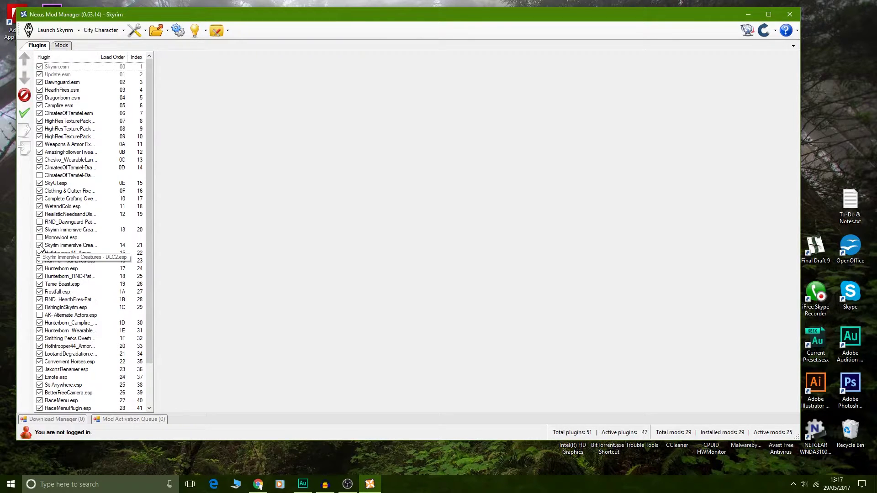
{"action": "left_click", "coordinate": [39, 246]}
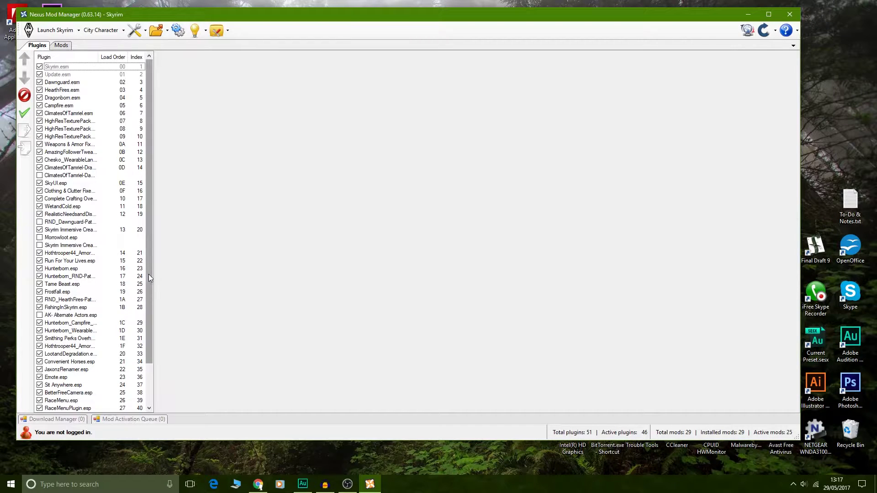
{"action": "left_click_drag", "start_coordinate": [149, 274], "coordinate": [153, 311]}
{"action": "left_click", "coordinate": [40, 253]}
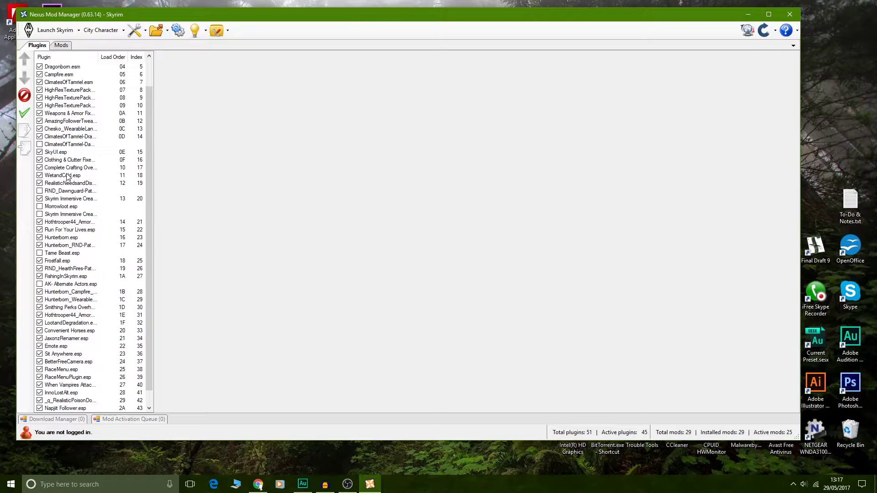
Step: Switch to the Immersion 1 profile to compare plugins, then return to City Character
{"action": "left_click", "coordinate": [124, 31]}
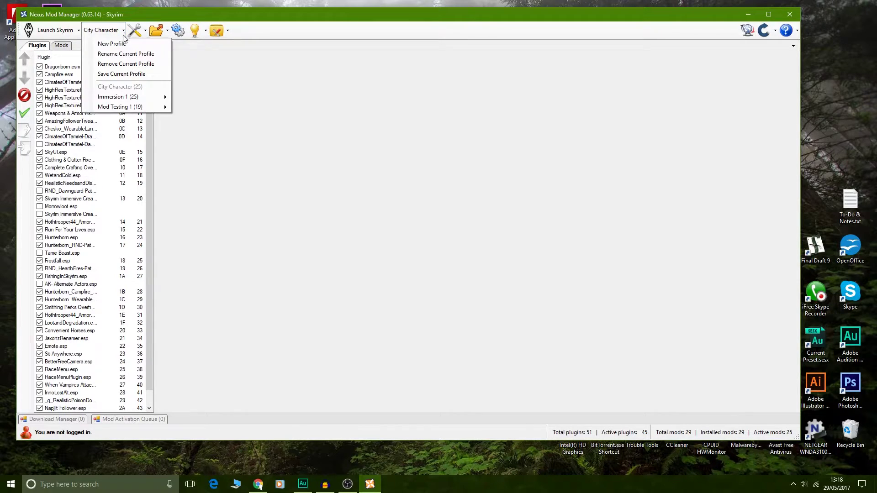
{"action": "left_click", "coordinate": [129, 98]}
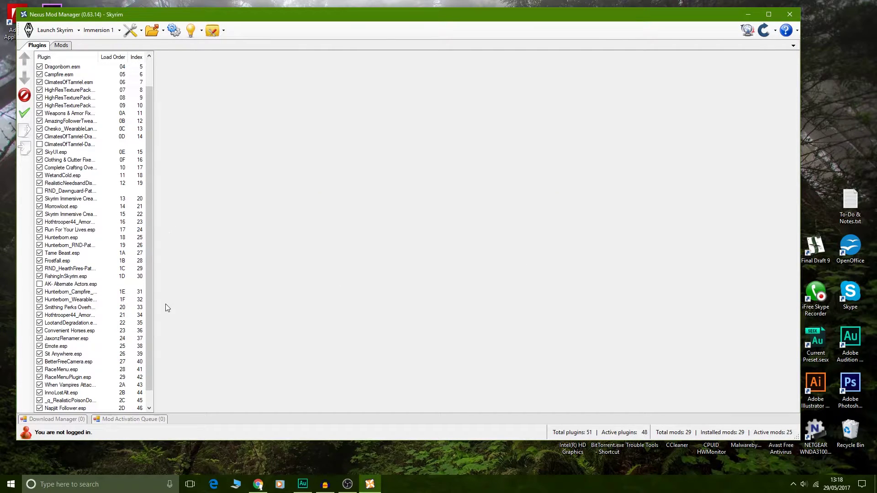
{"action": "left_click", "coordinate": [118, 31]}
{"action": "left_click", "coordinate": [132, 99]}
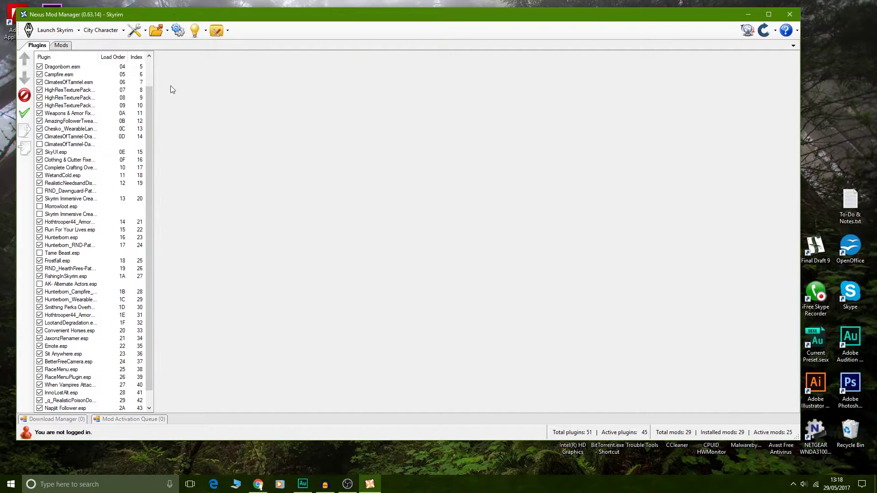
{"action": "left_click_drag", "start_coordinate": [148, 137], "coordinate": [152, 108]}
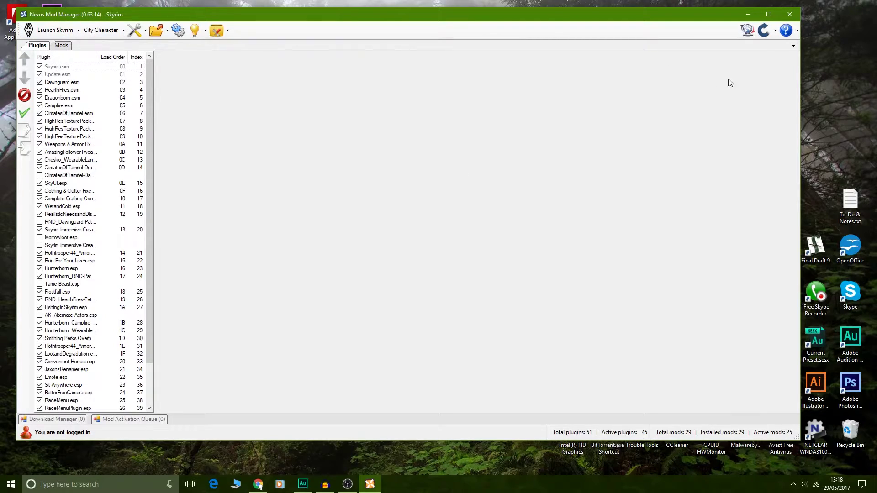
Step: Restart Nexus Mod Manager for Skyrim, see City Character still at 45 of 51 plugins, then minimize it
{"action": "left_click", "coordinate": [789, 14]}
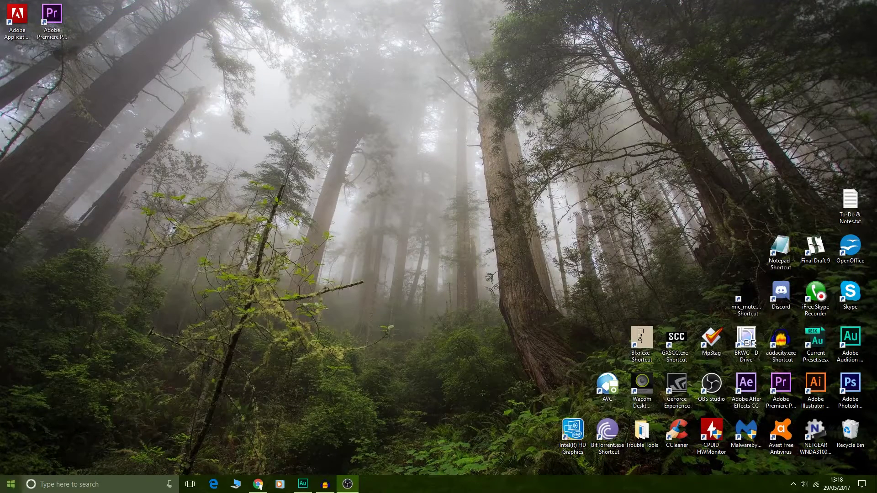
{"action": "left_click", "coordinate": [11, 484]}
{"action": "scroll", "coordinate": [215, 360], "scroll_direction": "down", "scroll_amount": 5}
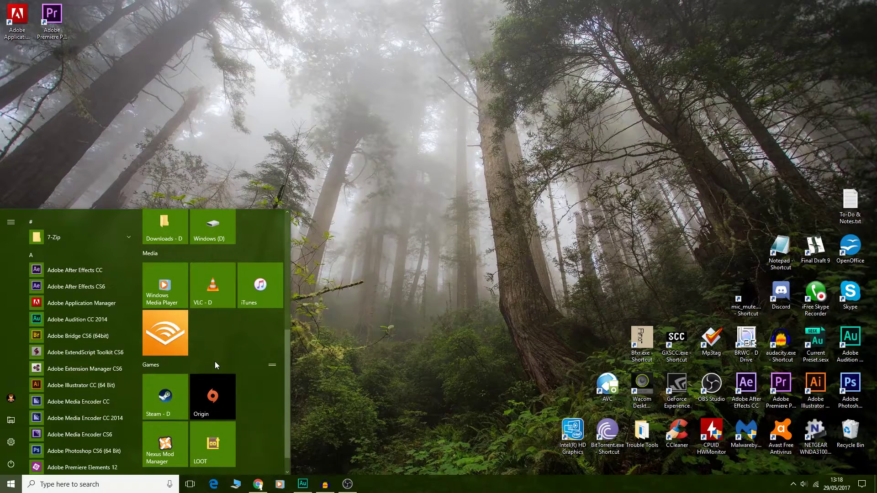
{"action": "scroll", "coordinate": [222, 335], "scroll_direction": "down", "scroll_amount": 1}
{"action": "left_click", "coordinate": [169, 420]}
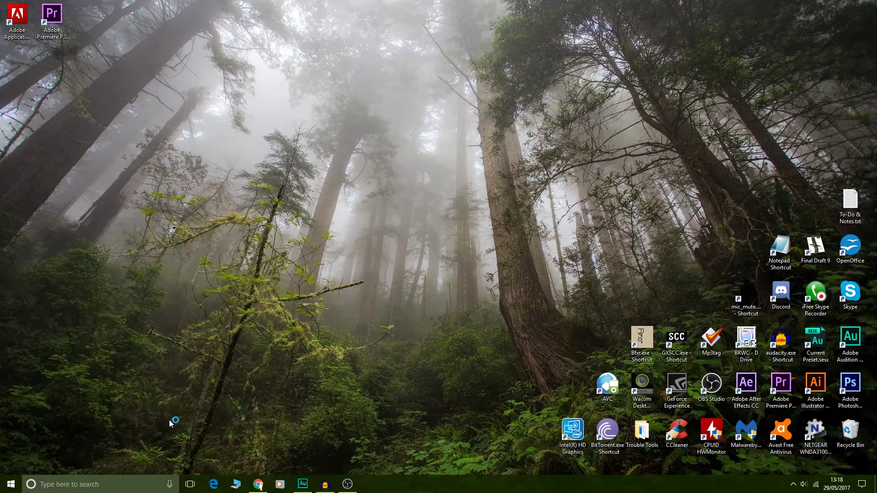
{"action": "left_click", "coordinate": [490, 290]}
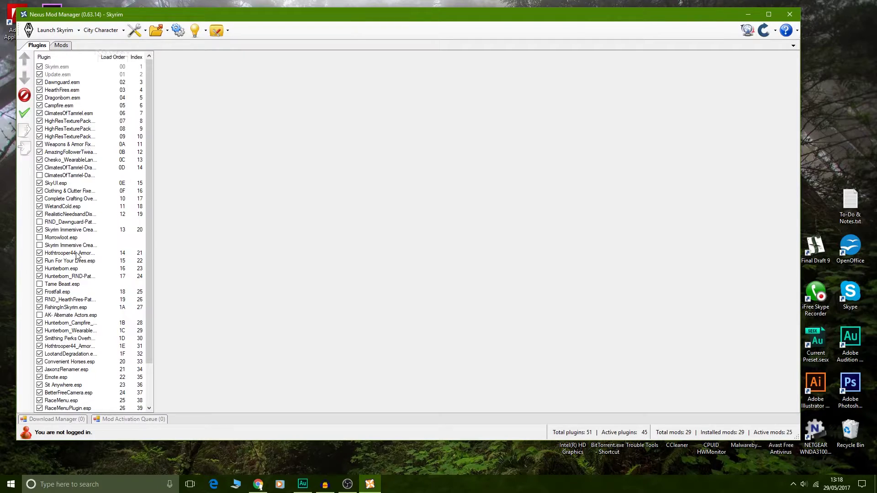
{"action": "left_click", "coordinate": [747, 30]}
{"action": "left_click", "coordinate": [747, 15]}
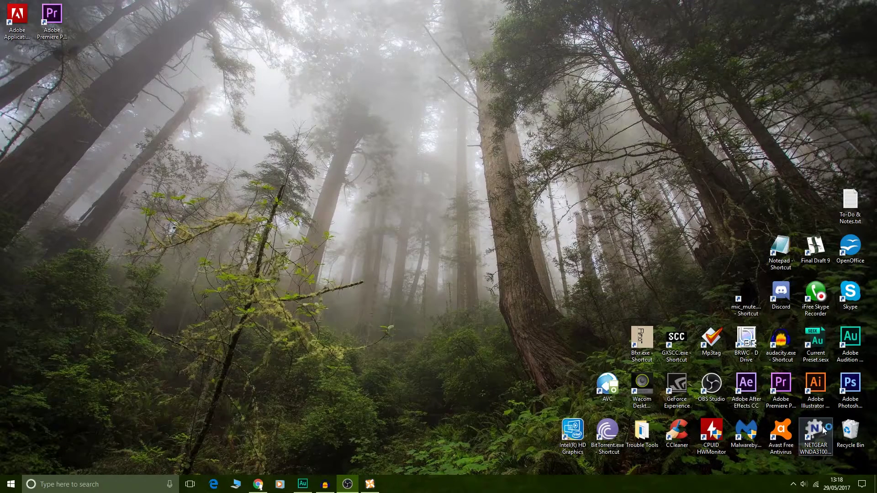
Step: Launch The Elder Scrolls V: Skyrim from the Steam tray menu and view the saved-game list
{"action": "left_click", "coordinate": [793, 484]}
{"action": "right_click", "coordinate": [786, 465]}
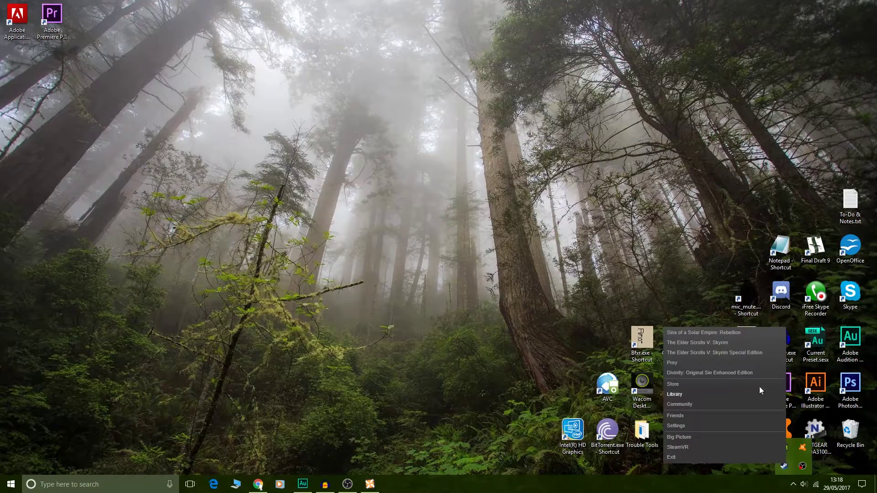
{"action": "left_click", "coordinate": [690, 347]}
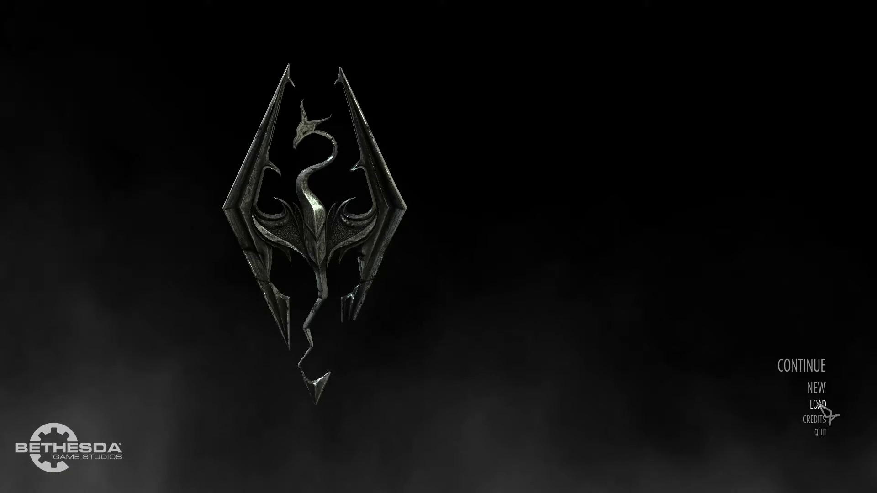
{"action": "left_click", "coordinate": [818, 405]}
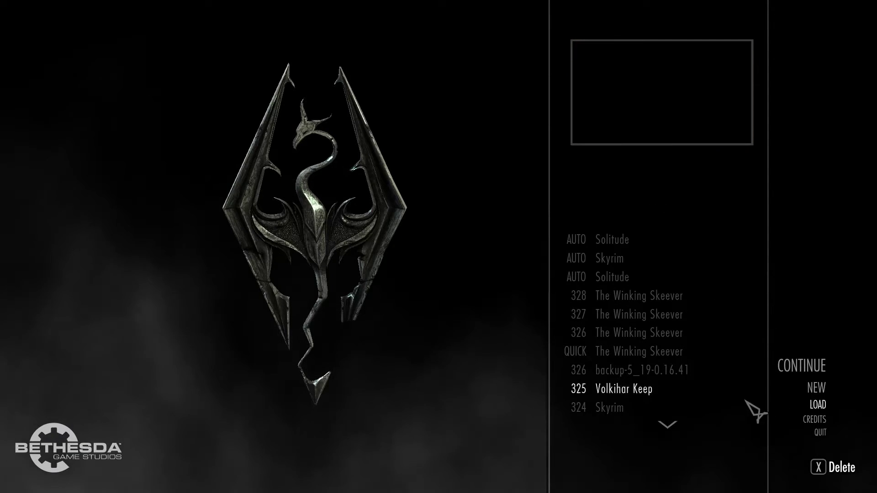
Step: Leave the load list and start a new game, confirming 'Start a new game?'
{"action": "key", "text": "Tab"}
{"action": "left_click", "coordinate": [821, 392]}
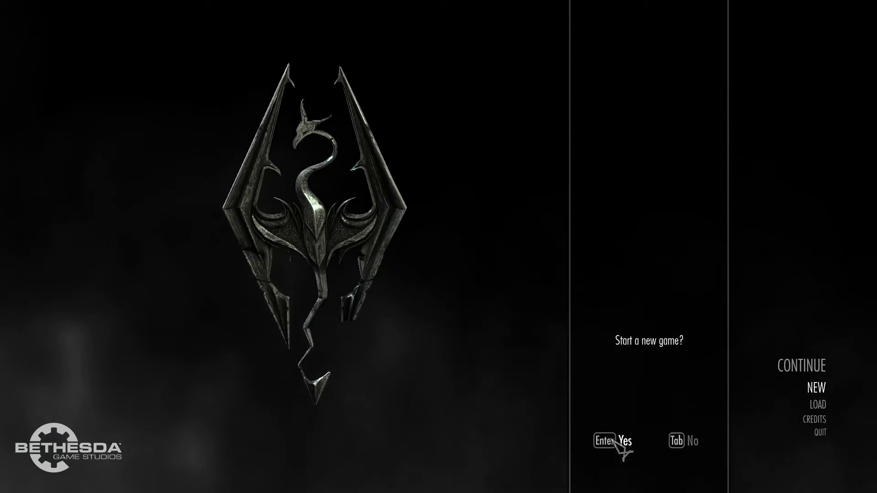
{"action": "left_click", "coordinate": [617, 439]}
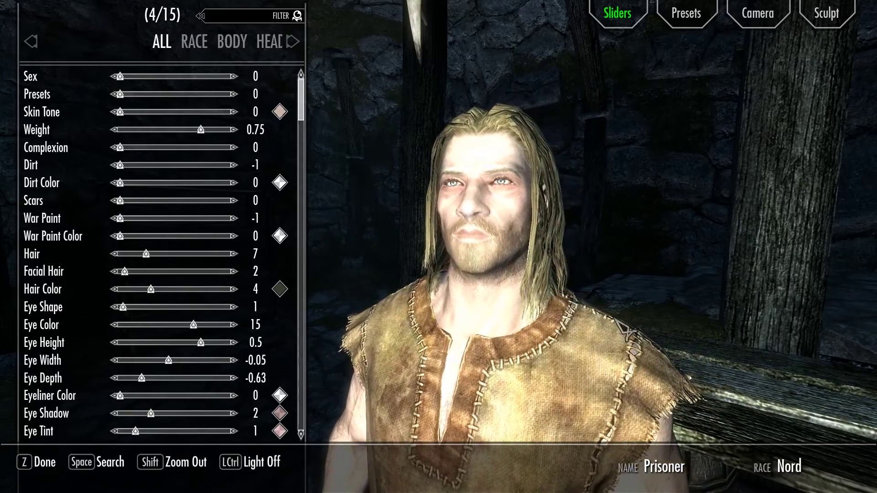
Step: Finish the Nord's appearance and rename the character from 'Prisoner' to 'YouTube Guide'
{"action": "key", "text": "z"}
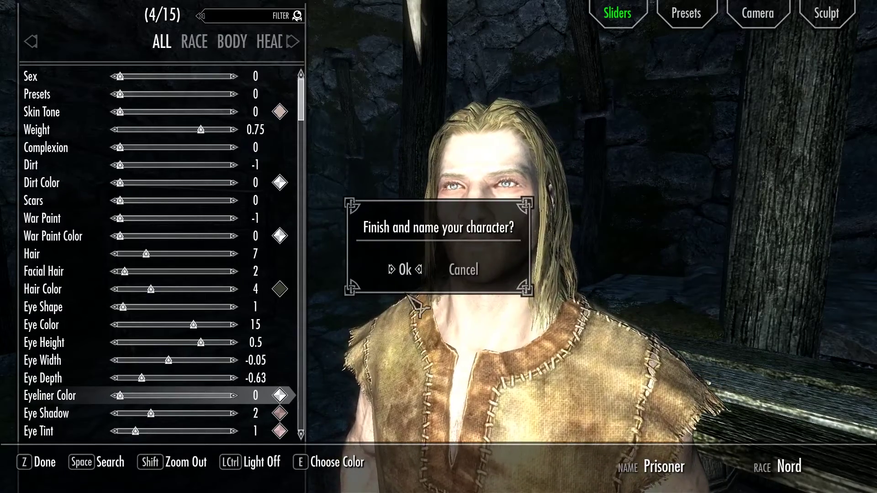
{"action": "left_click", "coordinate": [402, 269]}
{"action": "key", "text": "BackSpace"}
{"action": "key", "text": "BackSpace"}
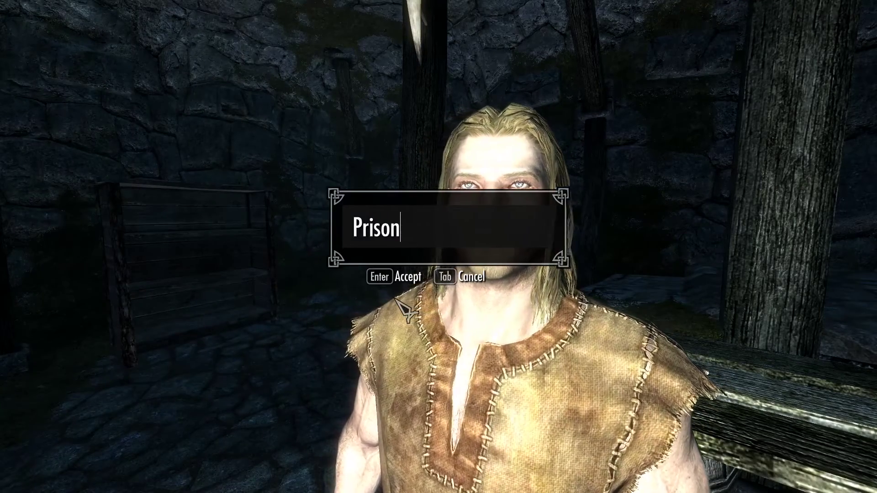
{"action": "key", "text": "BackSpace"}
{"action": "key", "text": "BackSpace"}
{"action": "key", "text": "BackSpace"}
{"action": "key", "text": "BackSpace"}
{"action": "key", "text": "BackSpace"}
{"action": "key", "text": "BackSpace"}
{"action": "type", "text": "You"}
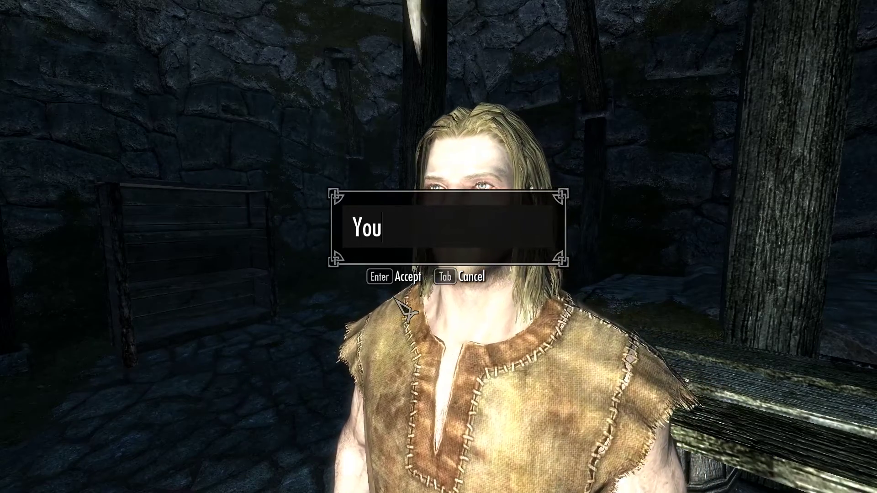
{"action": "type", "text": "Tube Guide"}
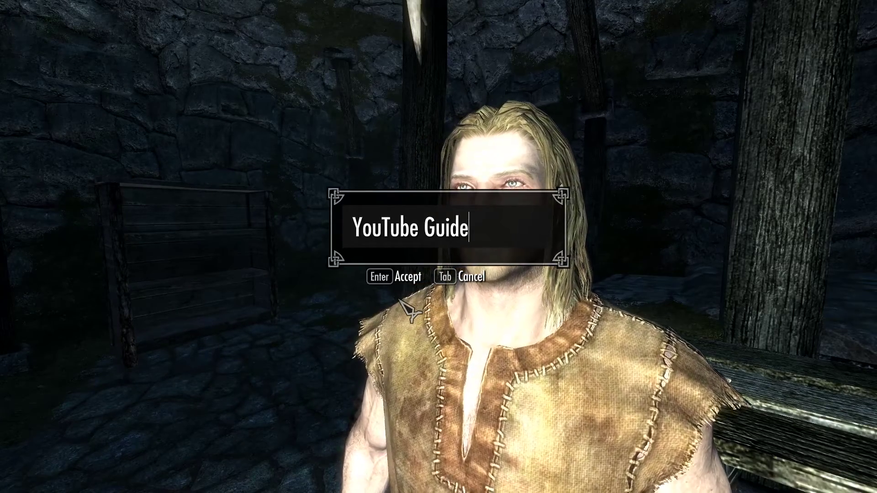
{"action": "left_click", "coordinate": [372, 284]}
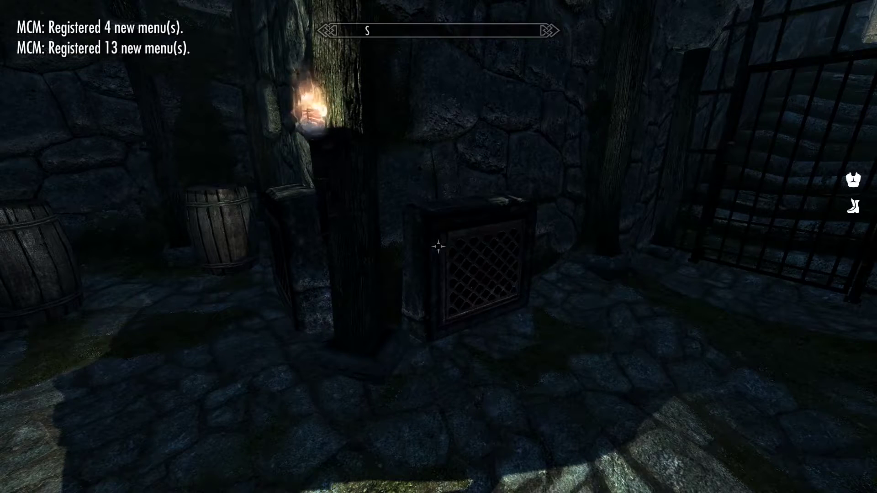
Step: Save the game to a new save slot, then bring up the load list
{"action": "key", "text": "Escape"}
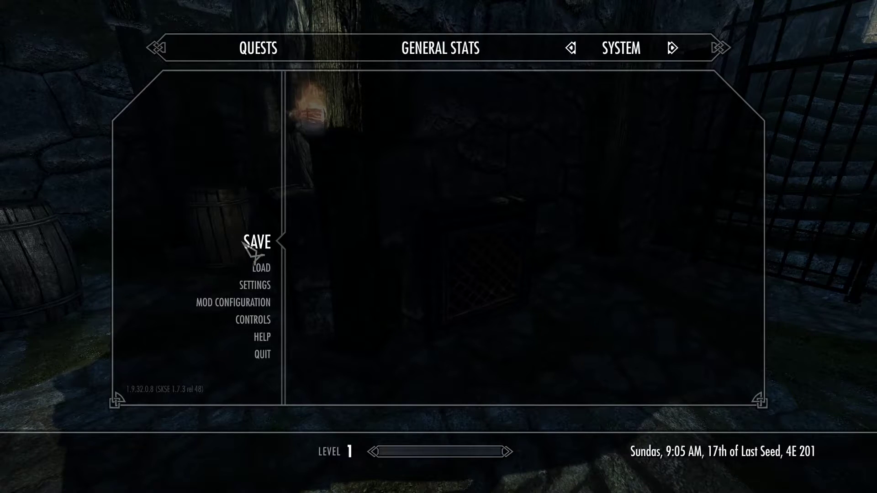
{"action": "left_click", "coordinate": [246, 243]}
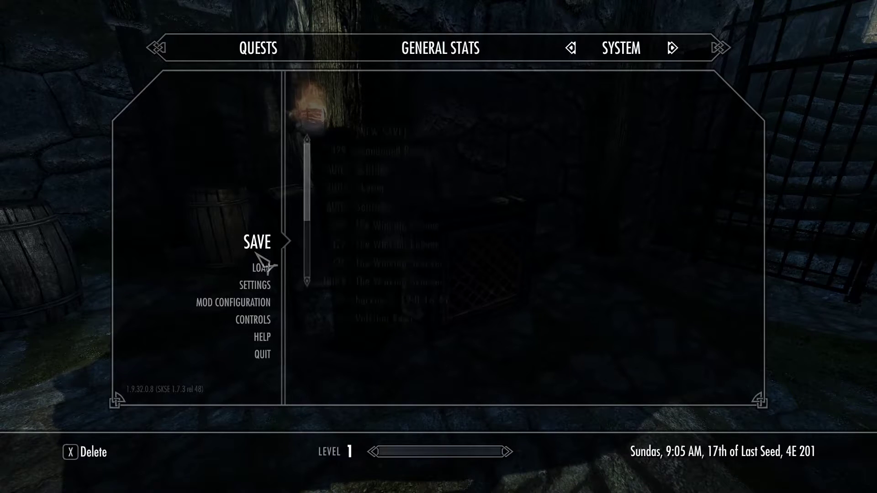
{"action": "left_click", "coordinate": [390, 132]}
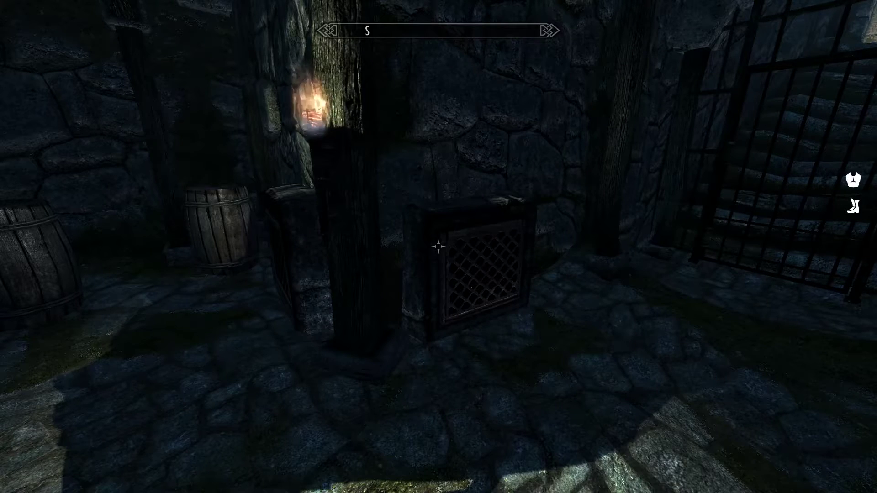
{"action": "key", "text": "Escape"}
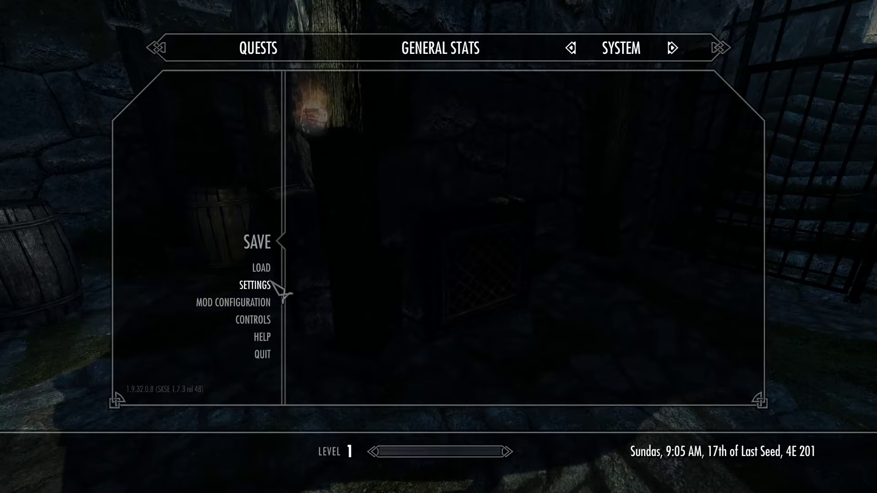
{"action": "left_click", "coordinate": [272, 273]}
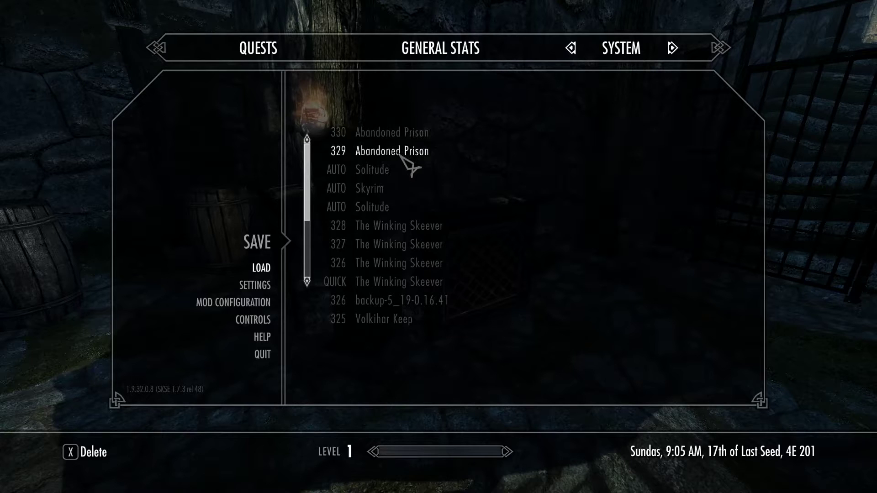
Step: Try loading save 328 The Winking Skeever, decline because of missing content, and close the list
{"action": "left_click", "coordinate": [403, 226]}
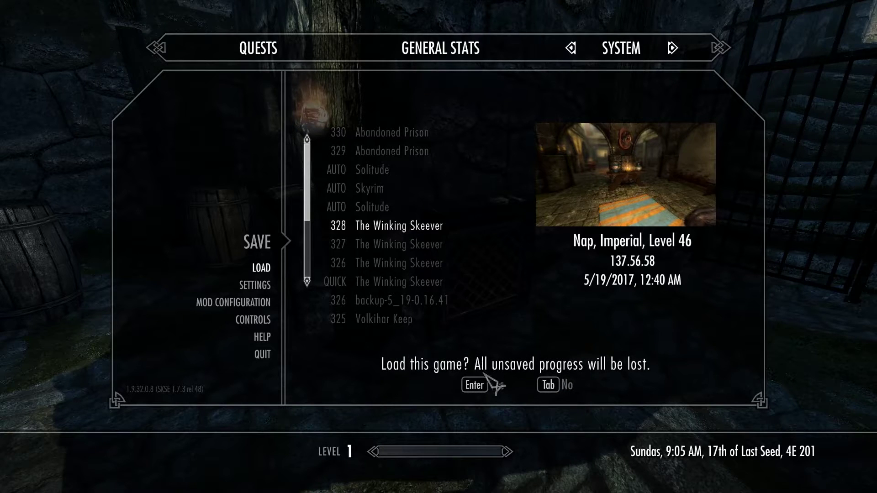
{"action": "left_click", "coordinate": [488, 383]}
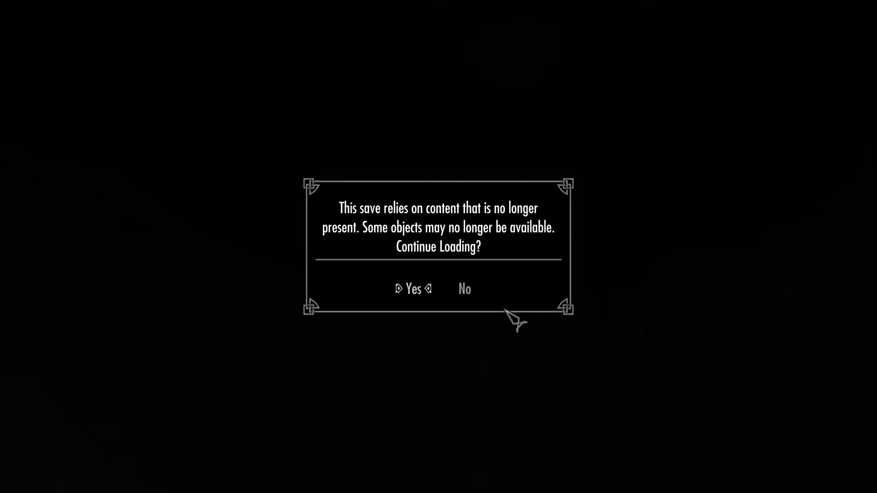
{"action": "left_click", "coordinate": [469, 290]}
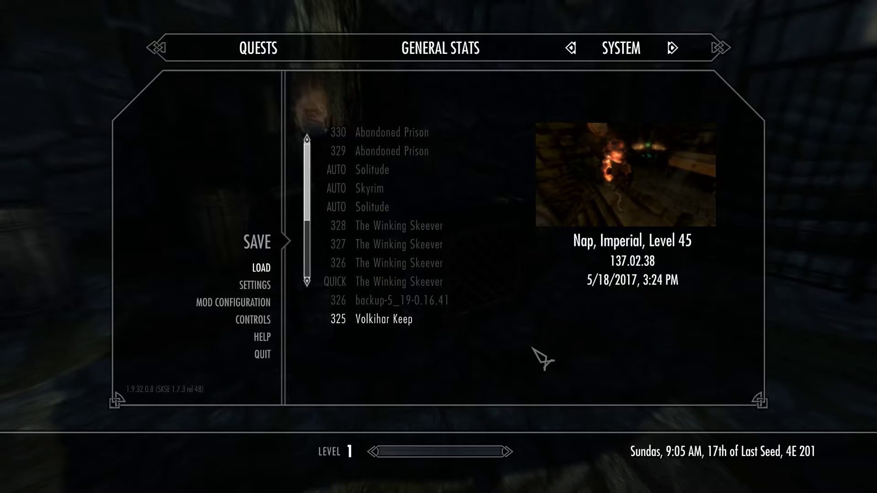
{"action": "key", "text": "Escape"}
Step: Begin quitting to the desktop, then cancel and return to gameplay
{"action": "left_click", "coordinate": [267, 361]}
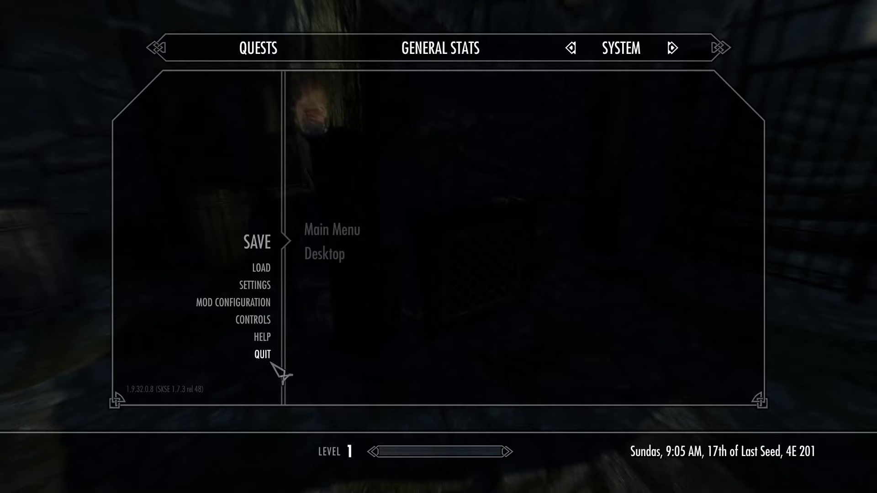
{"action": "left_click", "coordinate": [329, 252]}
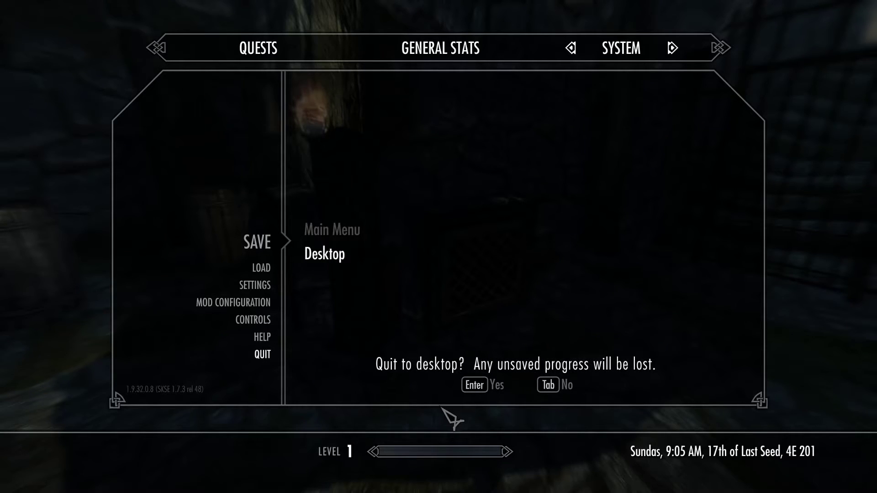
{"action": "left_click", "coordinate": [567, 389]}
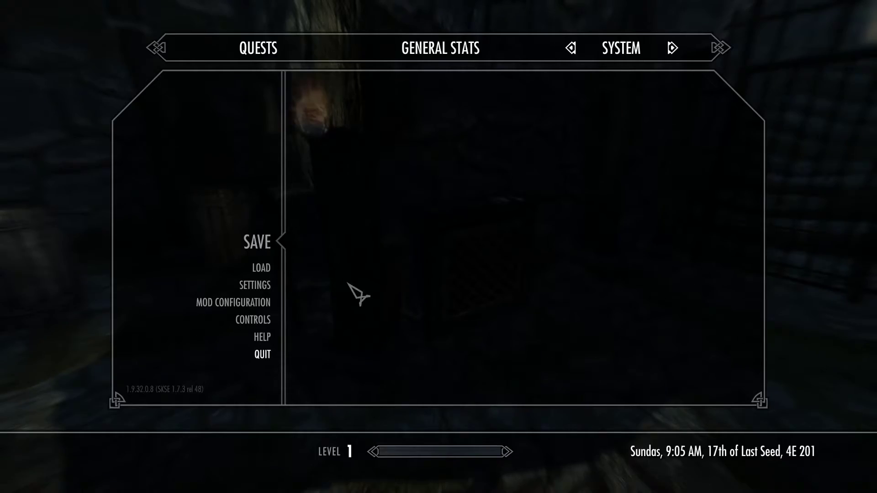
{"action": "key", "text": "Escape"}
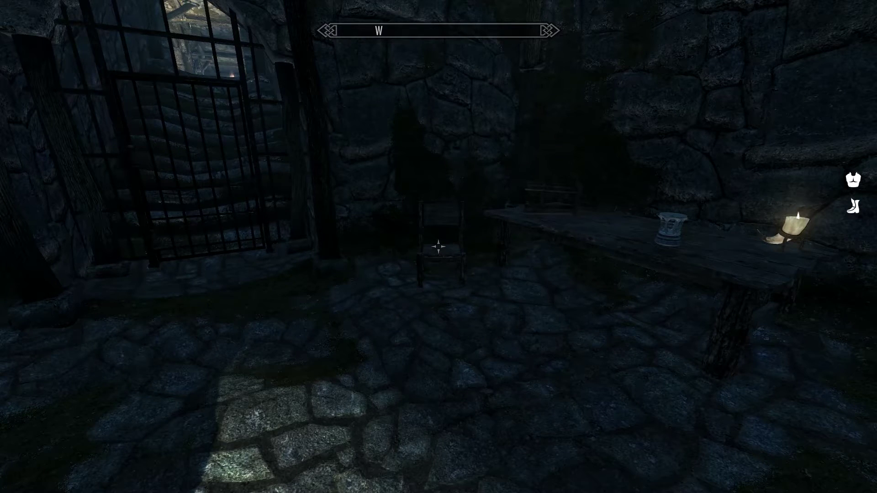
Step: Quit Skyrim to the desktop from the system menu, confirming with Yes
{"action": "key", "text": "Escape"}
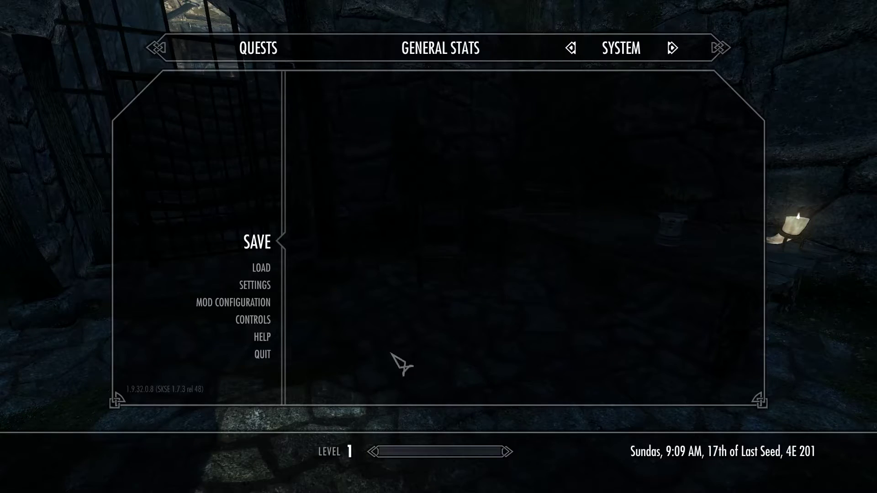
{"action": "left_click", "coordinate": [262, 356]}
{"action": "left_click", "coordinate": [341, 257]}
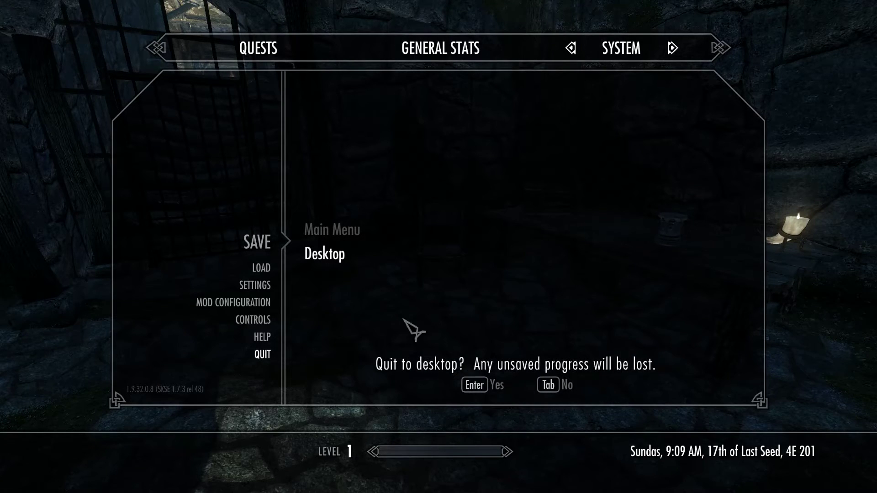
{"action": "left_click", "coordinate": [487, 387]}
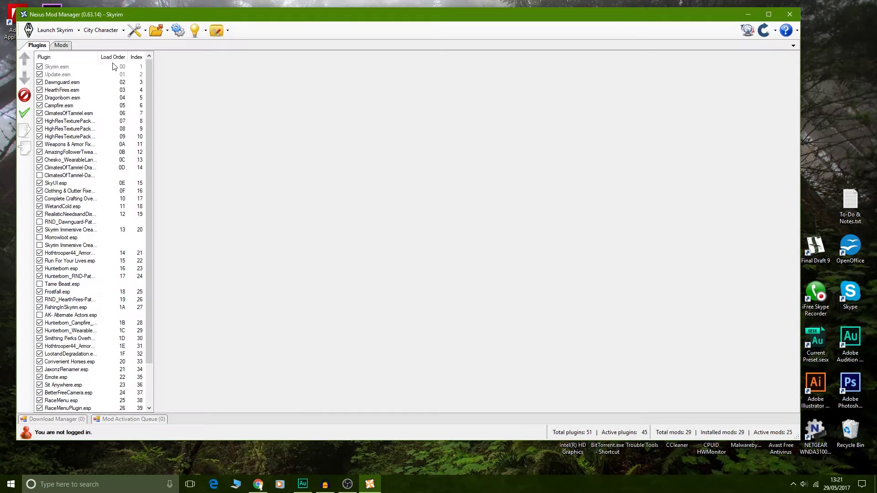
Step: Pick 'Immersion 1 (25)' from the profile list next to Launch Skyrim
{"action": "left_click", "coordinate": [124, 32]}
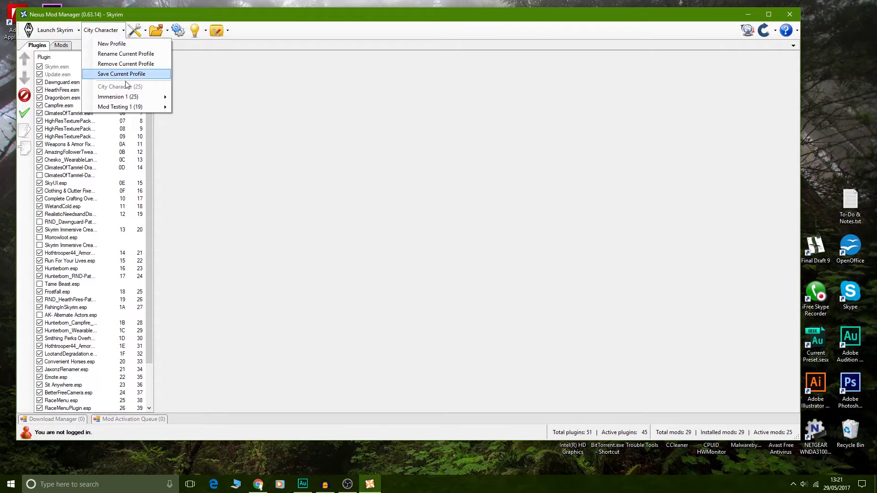
{"action": "mouse_move", "coordinate": [122, 98]}
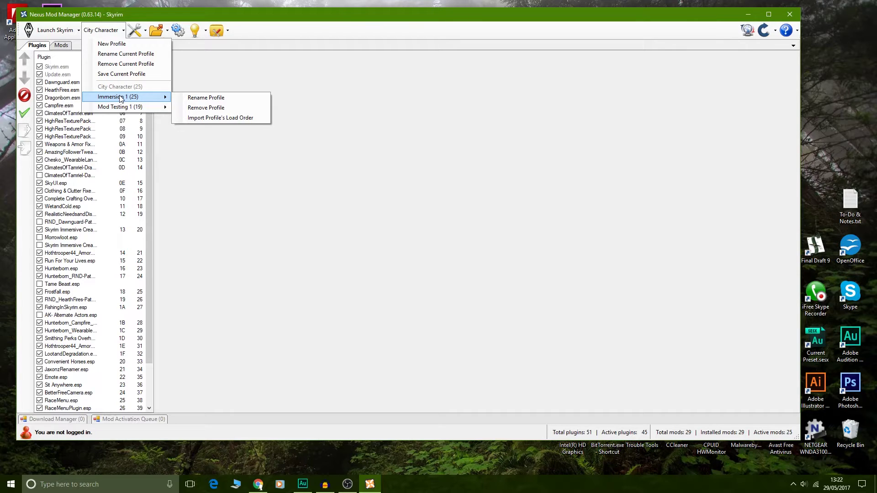
{"action": "left_click", "coordinate": [122, 98]}
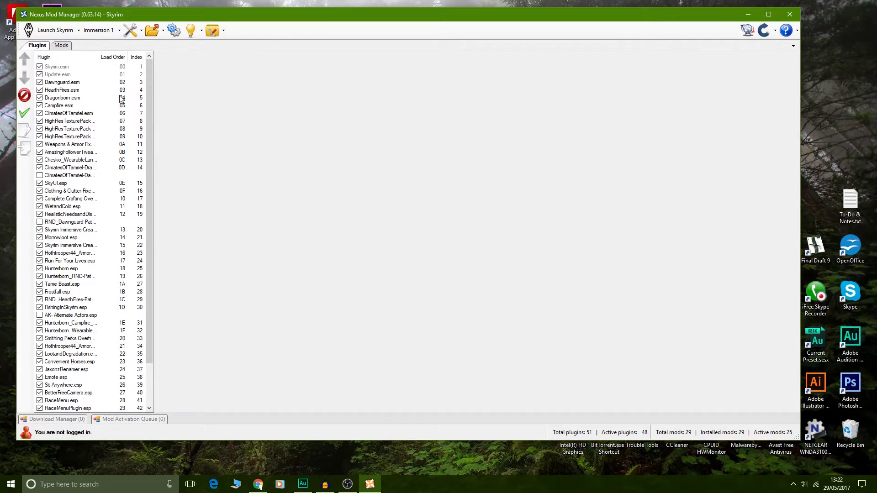